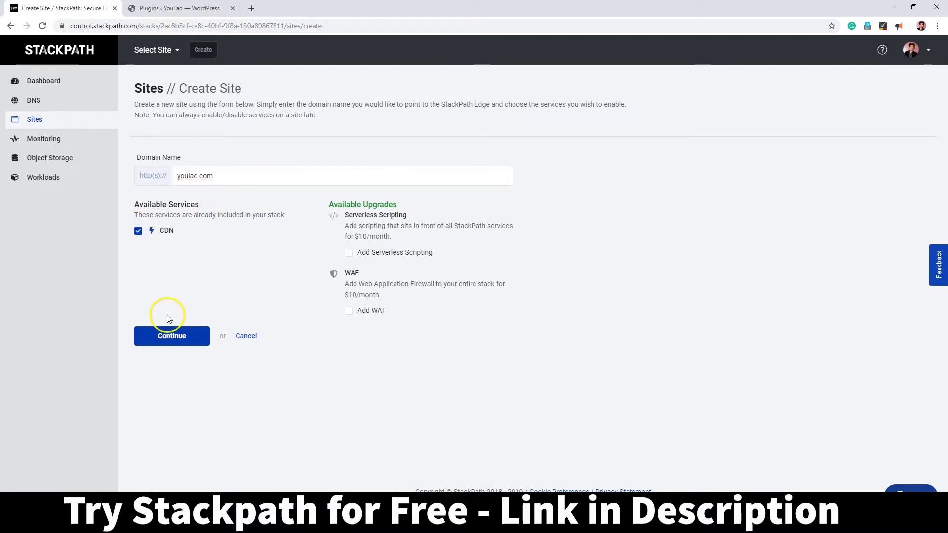
# Step: Submit the youlad.com site and finish it with a Webserver origin source
pyautogui.click(173, 335)
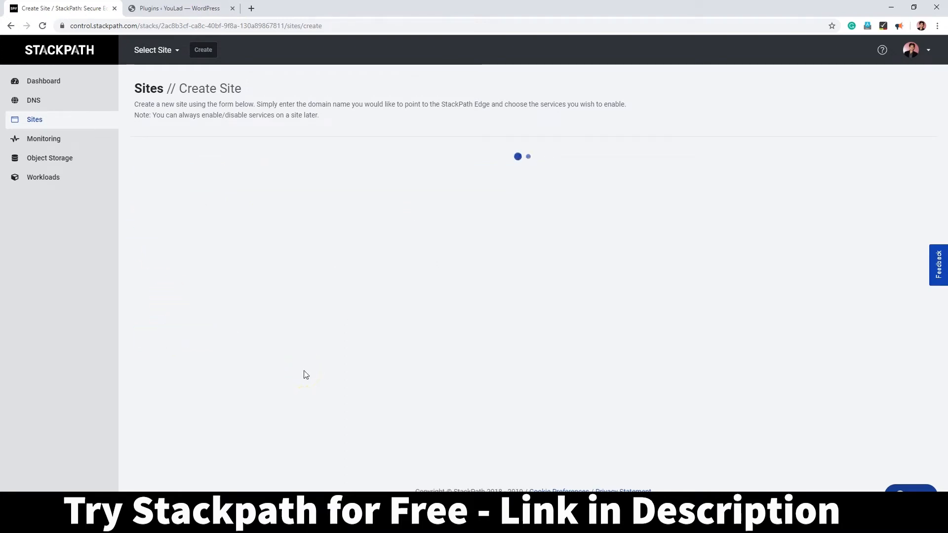
pyautogui.doubleClick(189, 217)
pyautogui.click(210, 177)
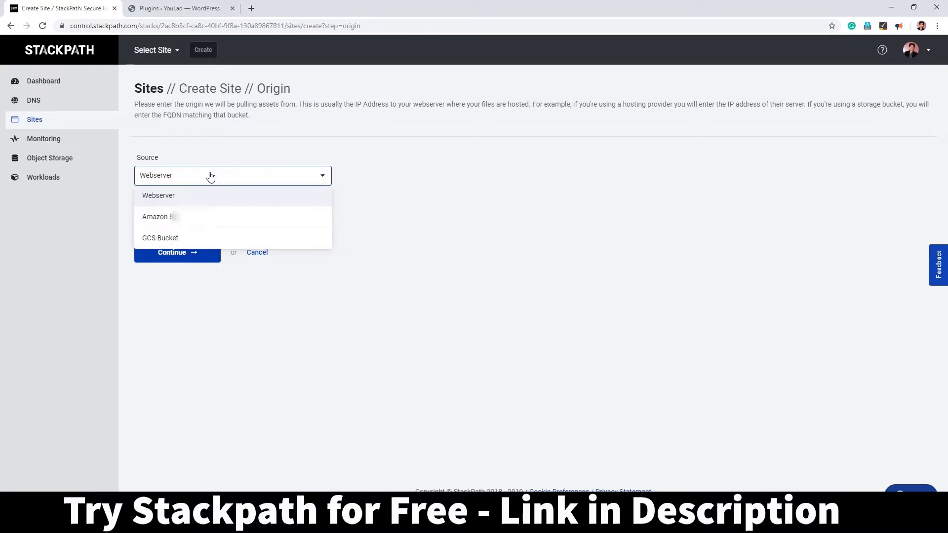
pyautogui.click(210, 177)
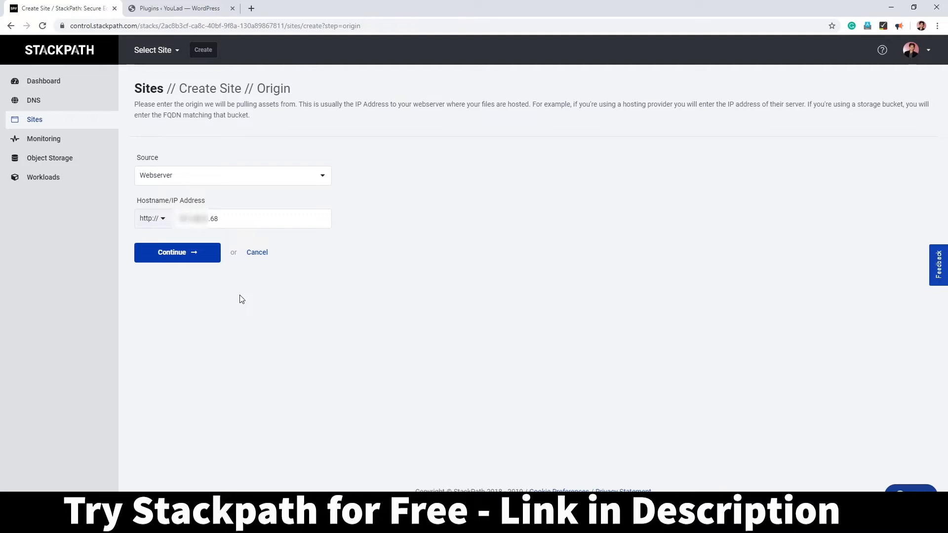
pyautogui.click(189, 261)
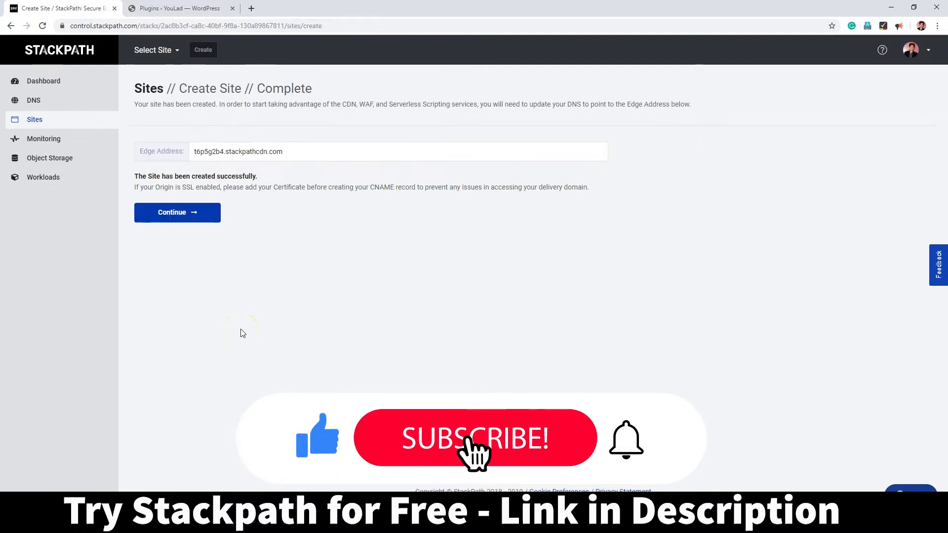
# Step: Copy the site's t6p5g2b4.stackpathcdn.com edge address
pyautogui.moveTo(284, 152); pyautogui.dragTo(198, 153)
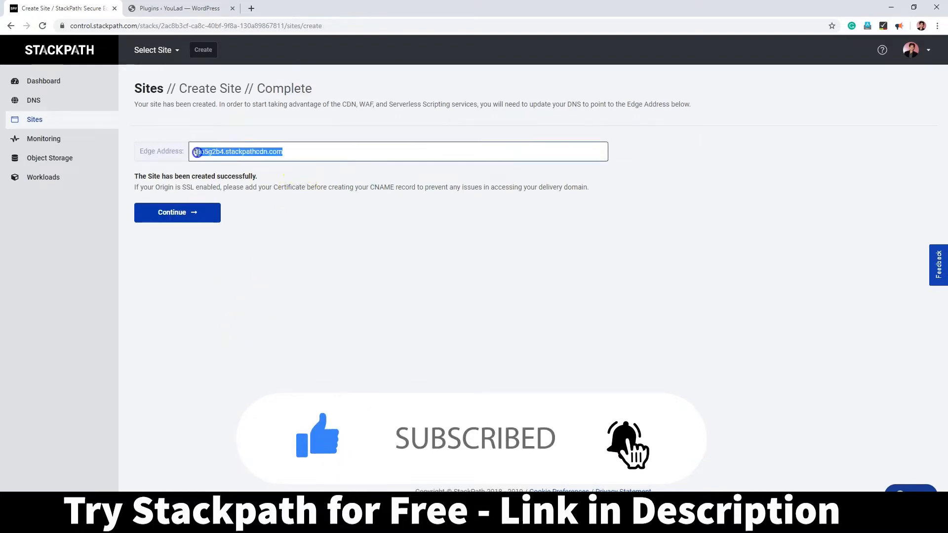
pyautogui.rightClick(207, 153)
pyautogui.click(228, 159)
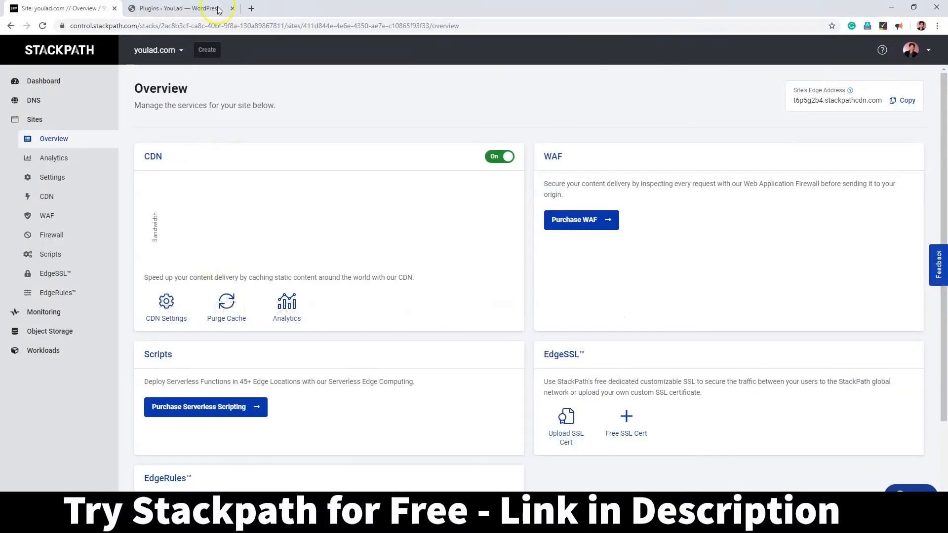
# Step: Search for 'w3 total cache' under Plugins > Add New, then install and activate it
pyautogui.click(198, 8)
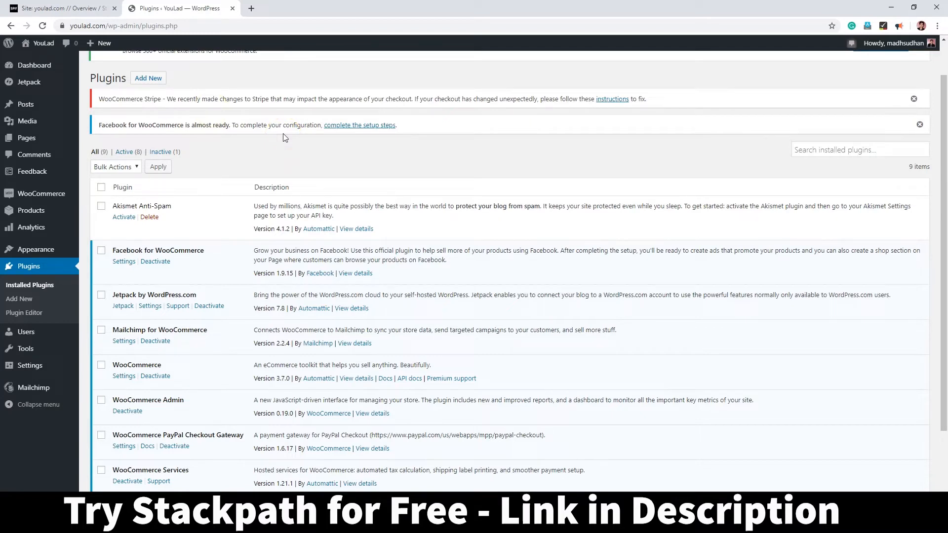
pyautogui.click(148, 78)
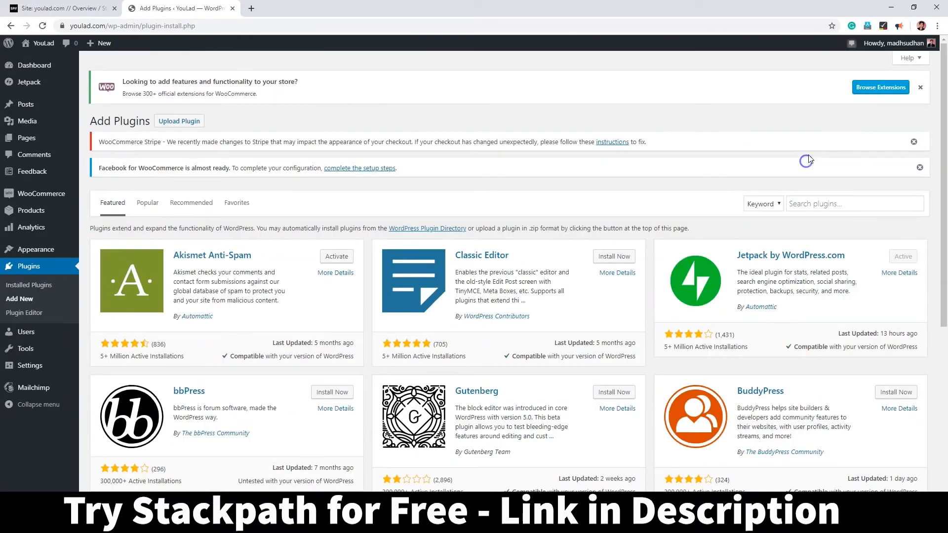
pyautogui.click(823, 199)
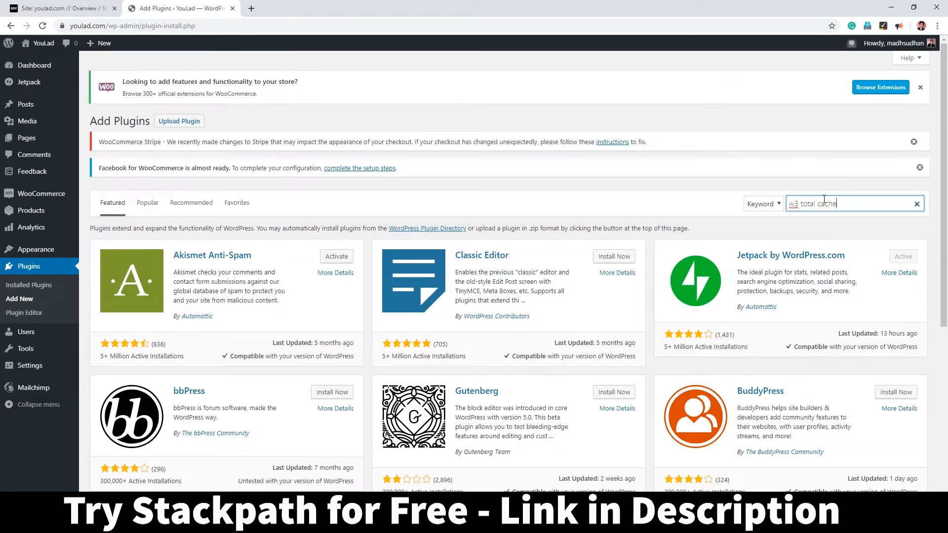
pyautogui.press('Return')
pyautogui.click(340, 258)
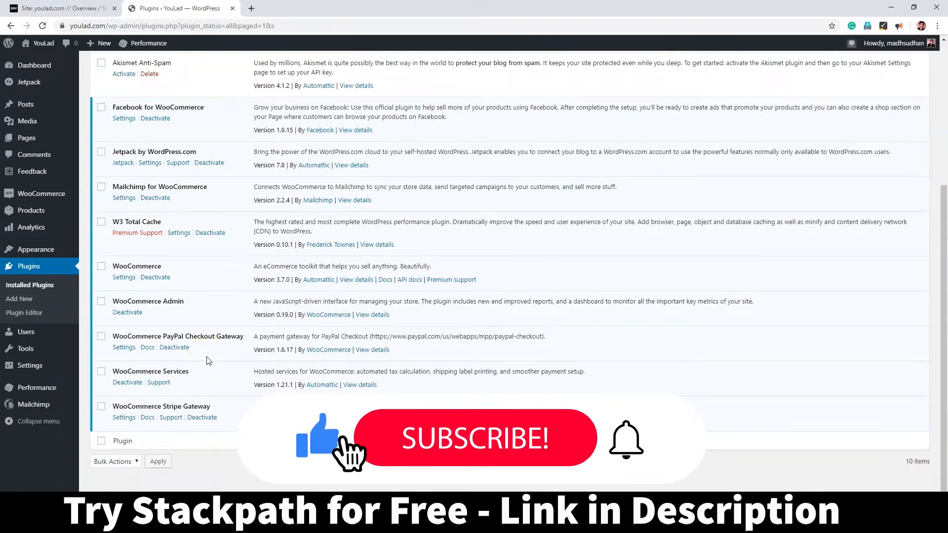
pyautogui.moveTo(47, 389)
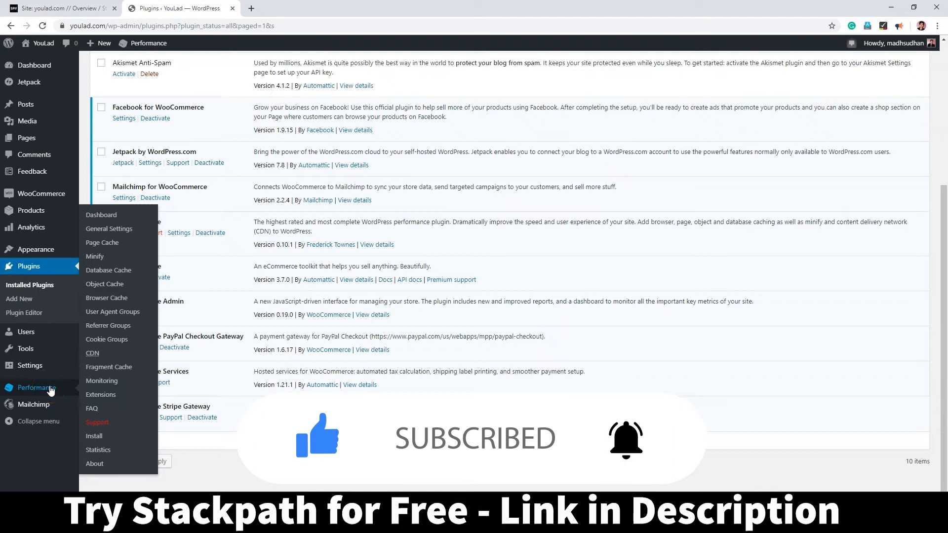
# Step: Start StackPath authorization from W3 Total Cache's CDN settings, then return to the StackPath overview
pyautogui.click(92, 353)
pyautogui.scroll(-5, 303, 397)
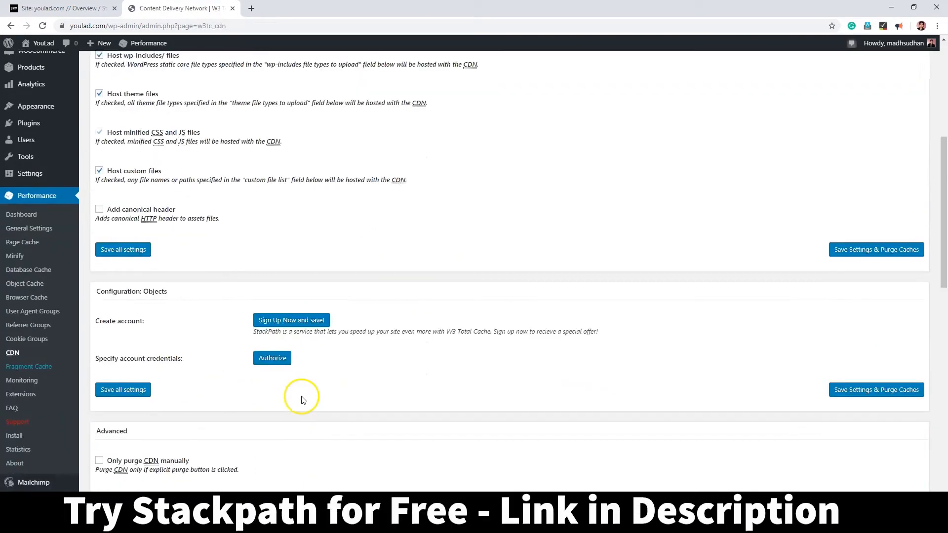
pyautogui.click(276, 361)
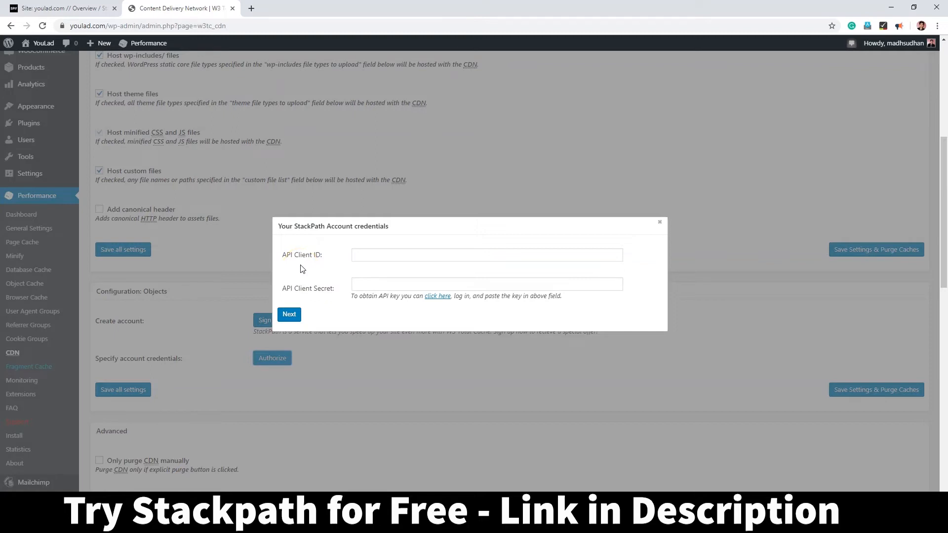
pyautogui.click(311, 269)
pyautogui.click(72, 8)
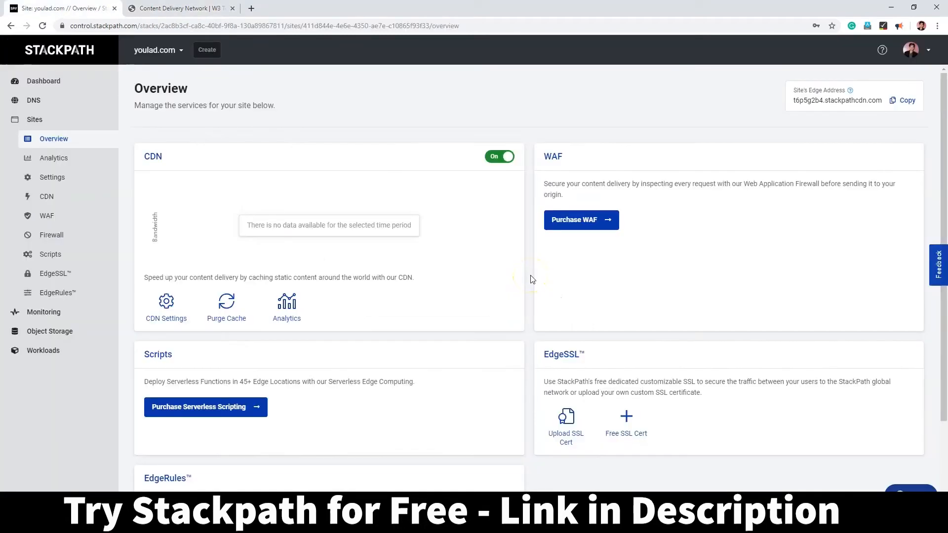
# Step: Generate a StackPath API credential named youlad and copy its client ID for WordPress
pyautogui.click(929, 53)
pyautogui.click(834, 160)
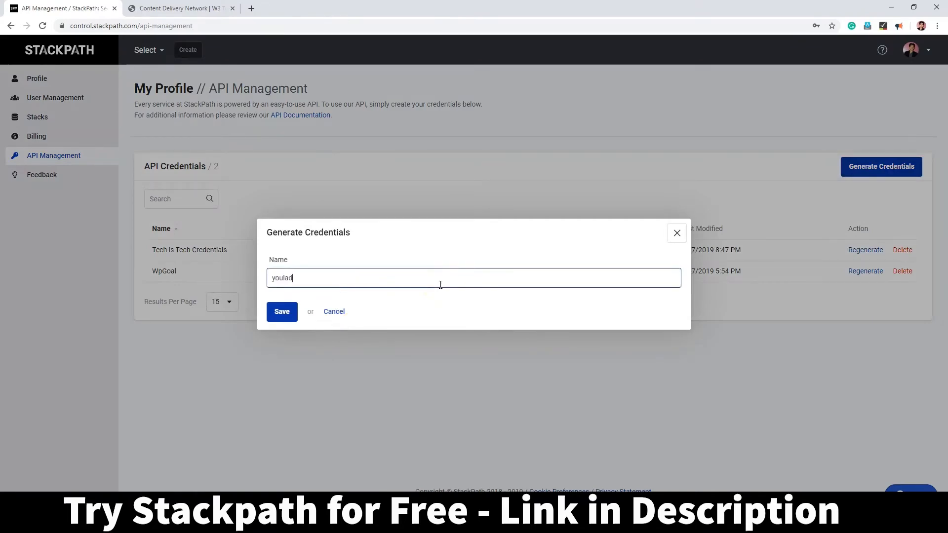
pyautogui.click(277, 313)
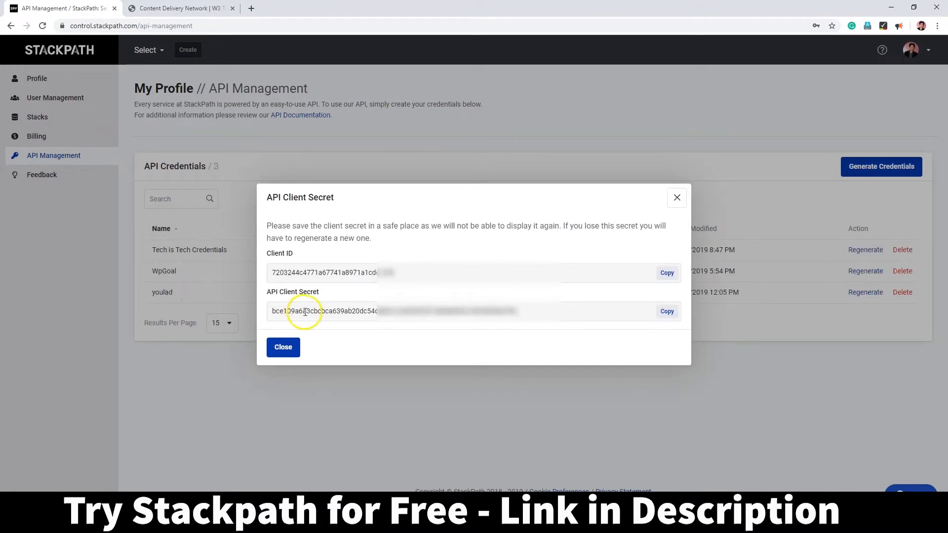
pyautogui.click(667, 273)
pyautogui.click(212, 8)
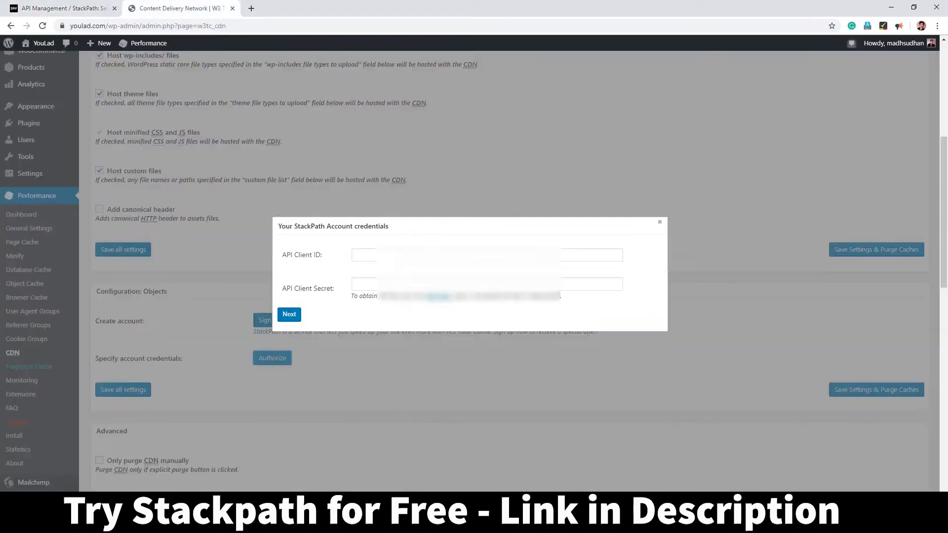
# Step: Paste the StackPath API client ID and client secret into the credentials dialog and submit
pyautogui.click(407, 255)
pyautogui.rightClick(397, 258)
pyautogui.click(423, 329)
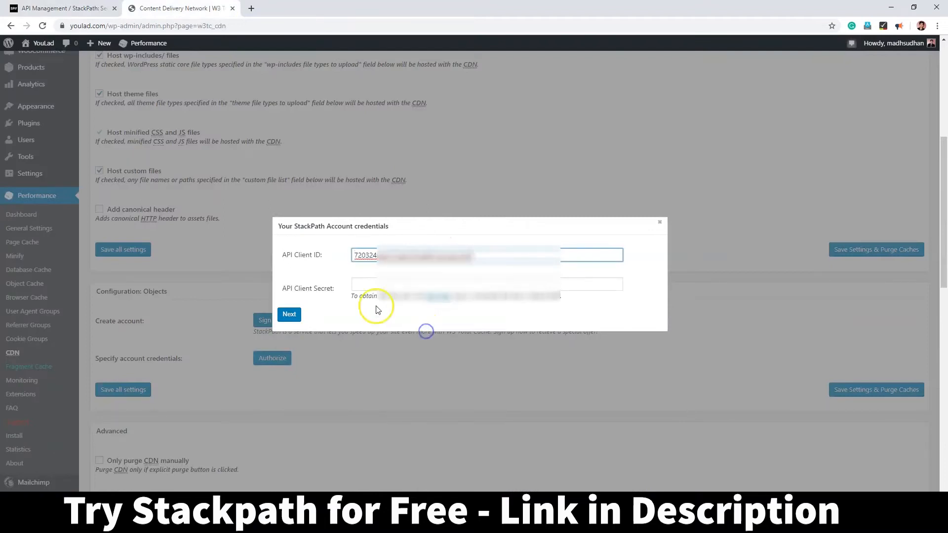
pyautogui.click(59, 9)
pyautogui.click(664, 311)
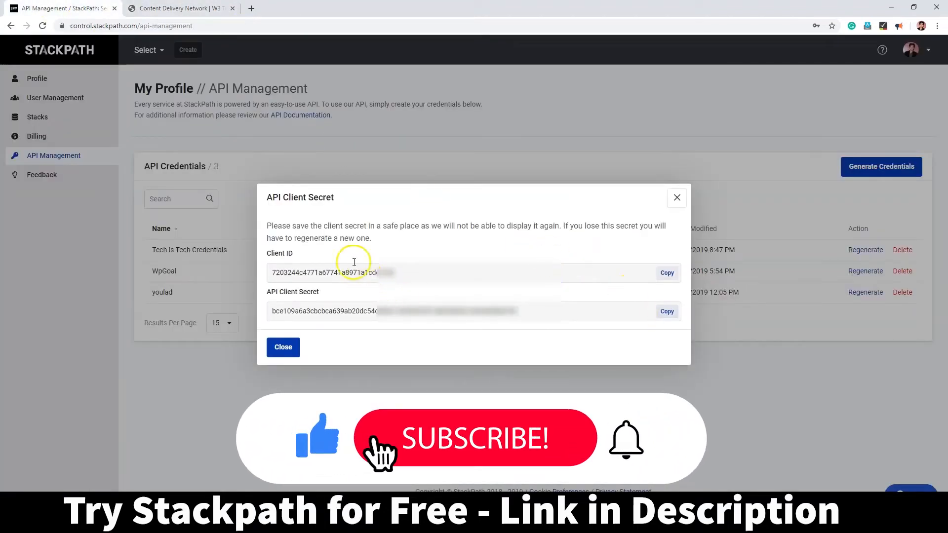
pyautogui.click(208, 8)
pyautogui.click(365, 289)
pyautogui.rightClick(370, 289)
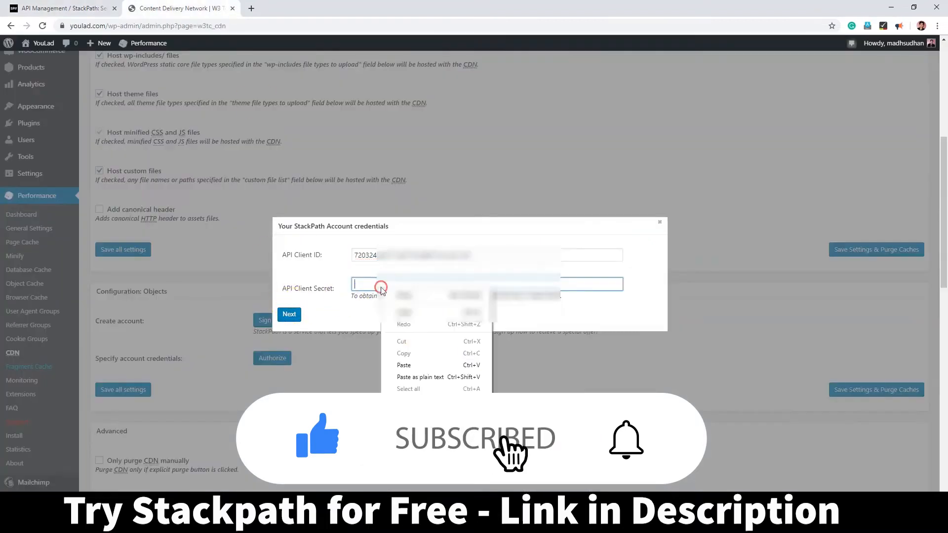
pyautogui.click(430, 364)
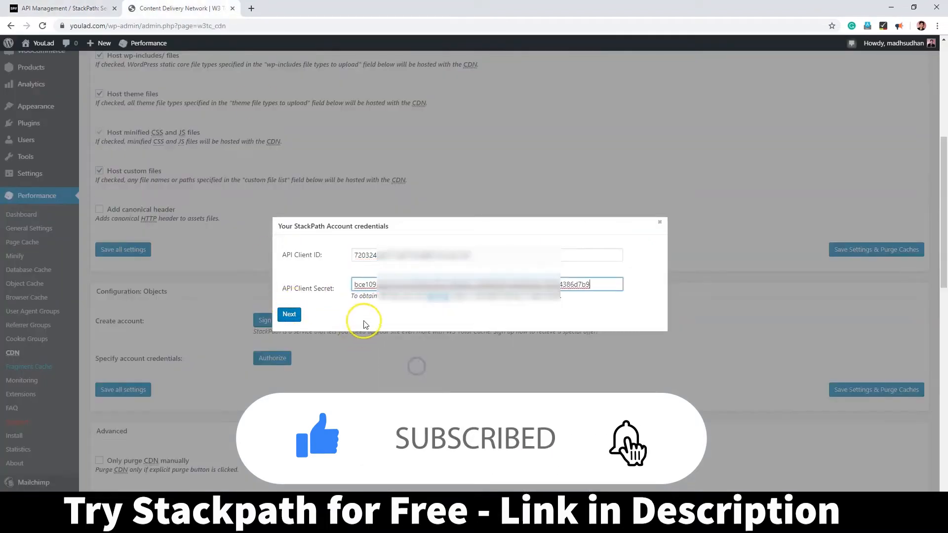
pyautogui.click(289, 315)
# Step: Apply youlad.com as the StackPath site and run Test StackPath successfully
pyautogui.click(345, 253)
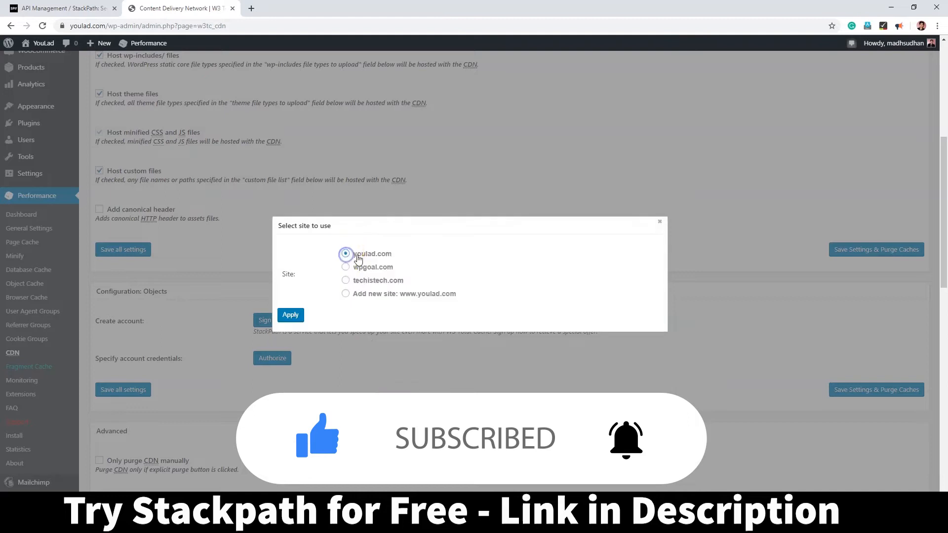
pyautogui.click(298, 313)
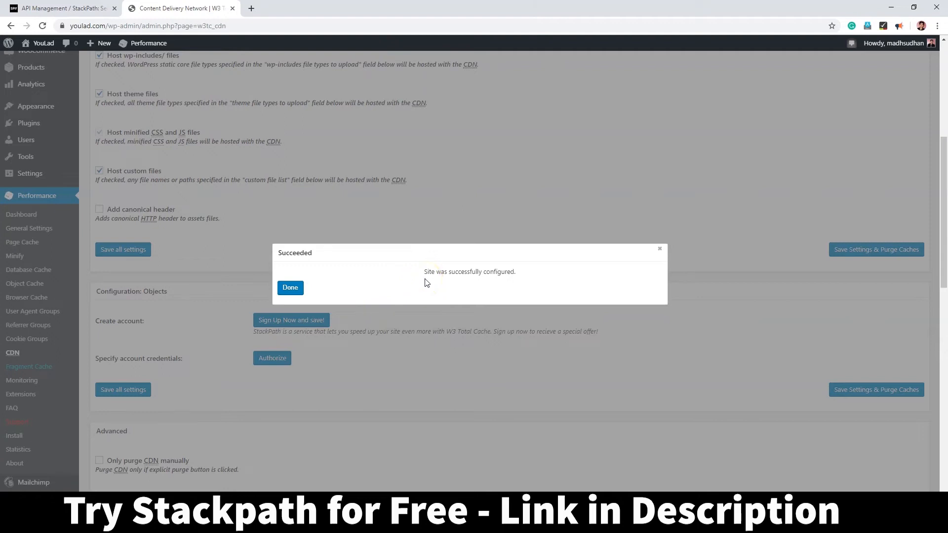
pyautogui.click(286, 290)
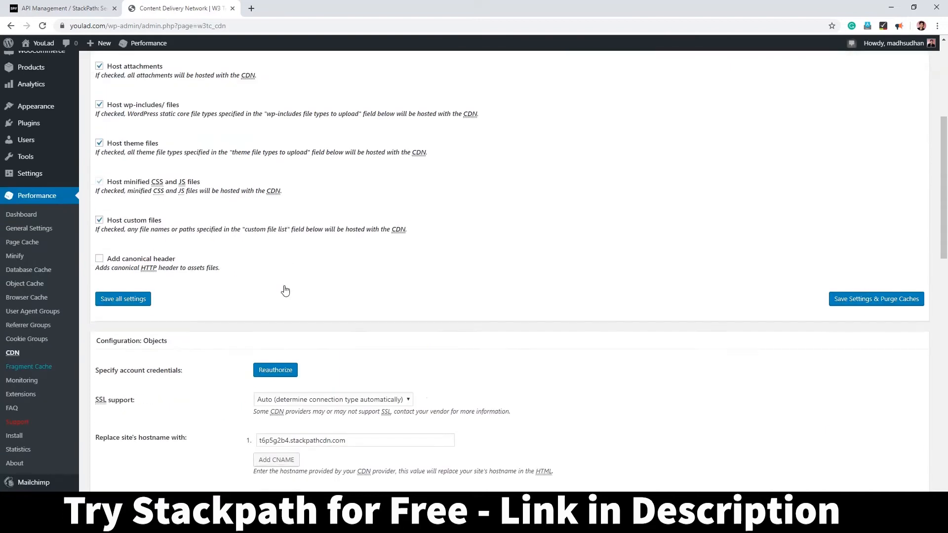
pyautogui.scroll(-4, 285, 291)
pyautogui.click(121, 302)
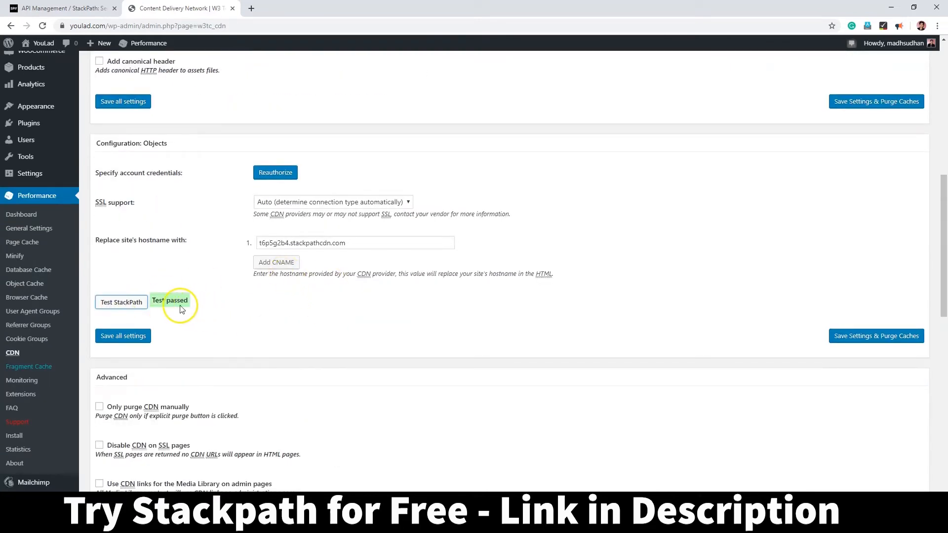
pyautogui.scroll(2, 206, 404)
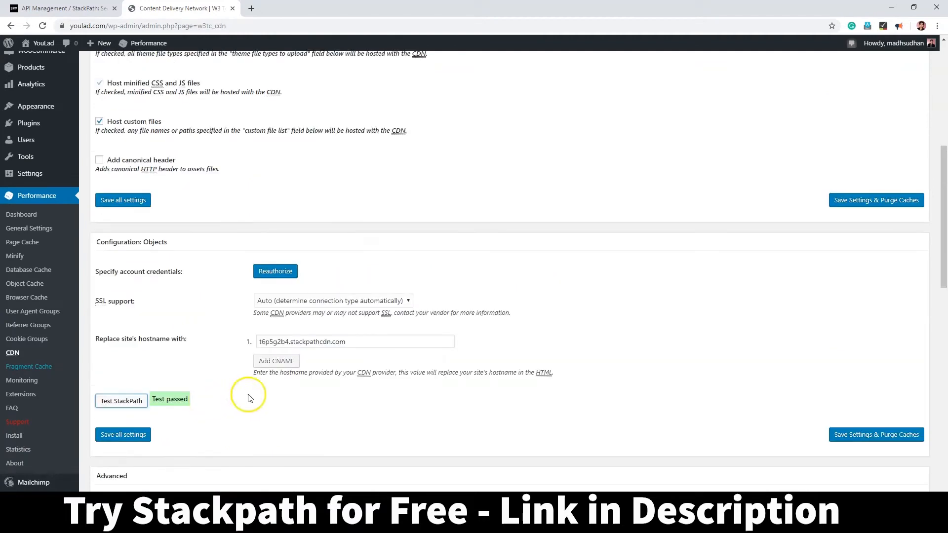
pyautogui.moveTo(378, 341); pyautogui.dragTo(265, 351)
pyautogui.moveTo(348, 344); pyautogui.dragTo(255, 341)
pyautogui.click(45, 9)
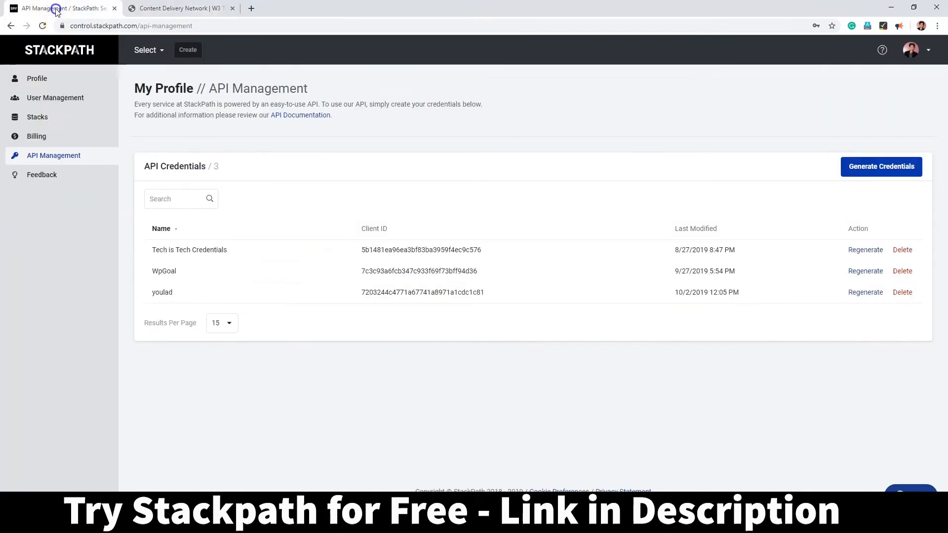
pyautogui.click(919, 59)
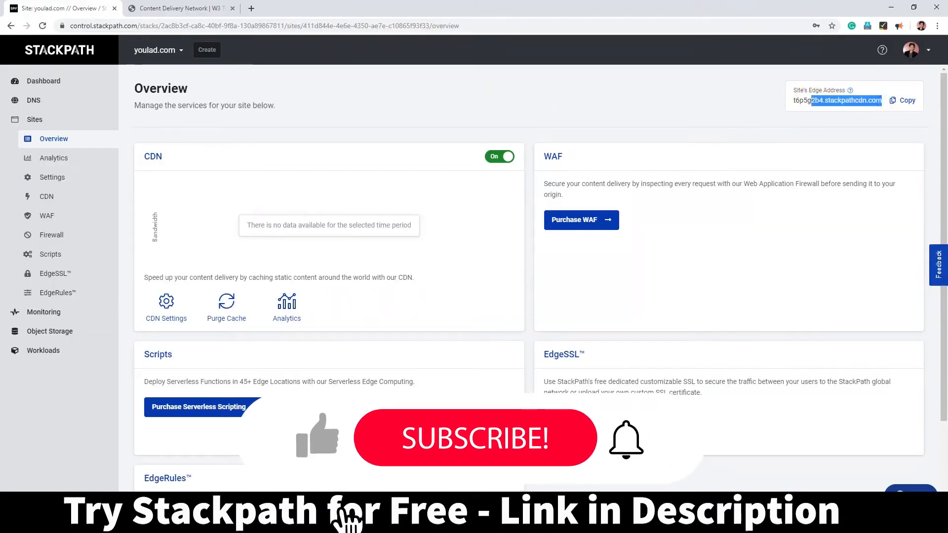
pyautogui.click(180, 9)
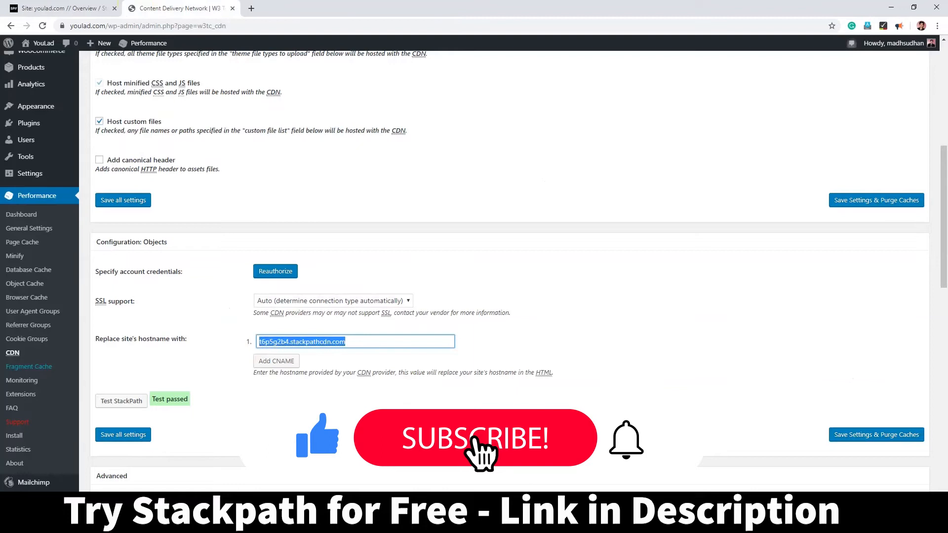
pyautogui.click(46, 230)
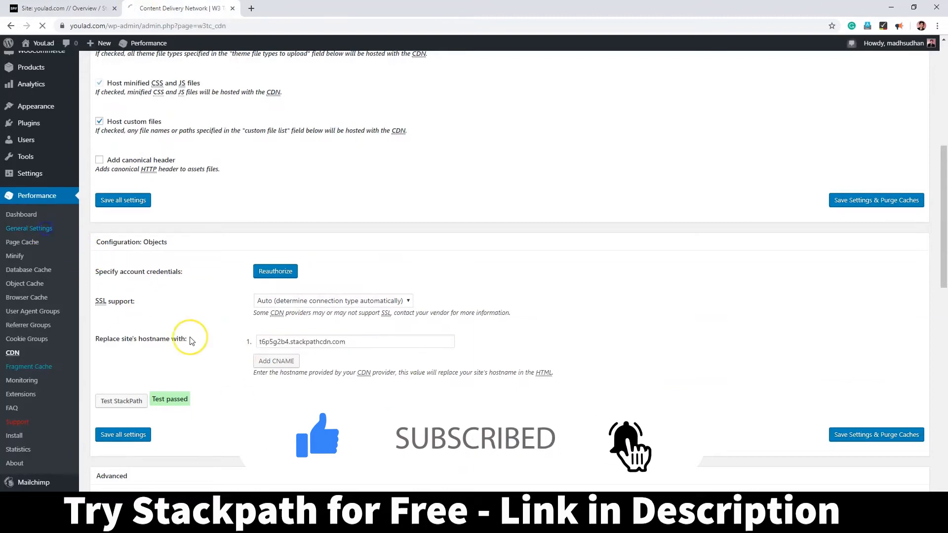
# Step: Enable Page Cache and Minify in W3 Total Cache general settings
pyautogui.scroll(-1, 285, 354)
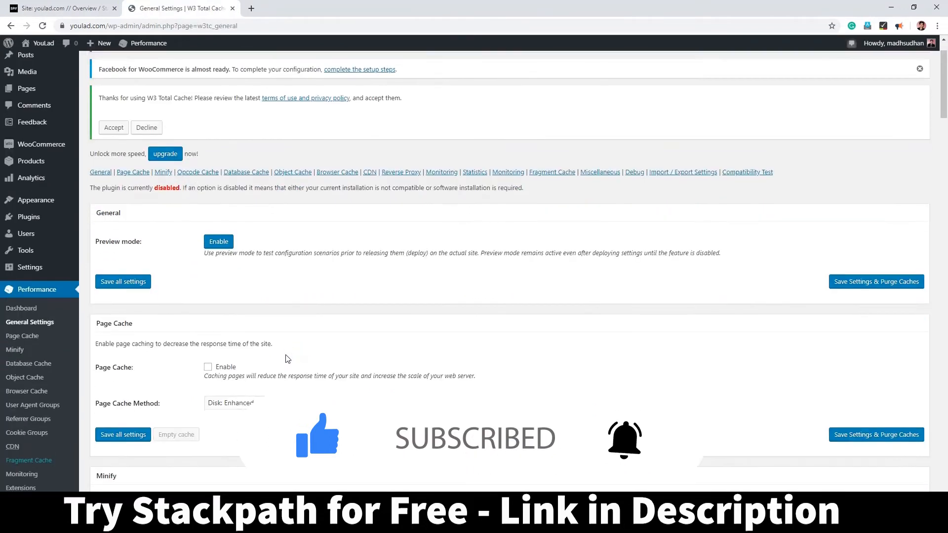
pyautogui.click(208, 367)
pyautogui.scroll(-2, 275, 365)
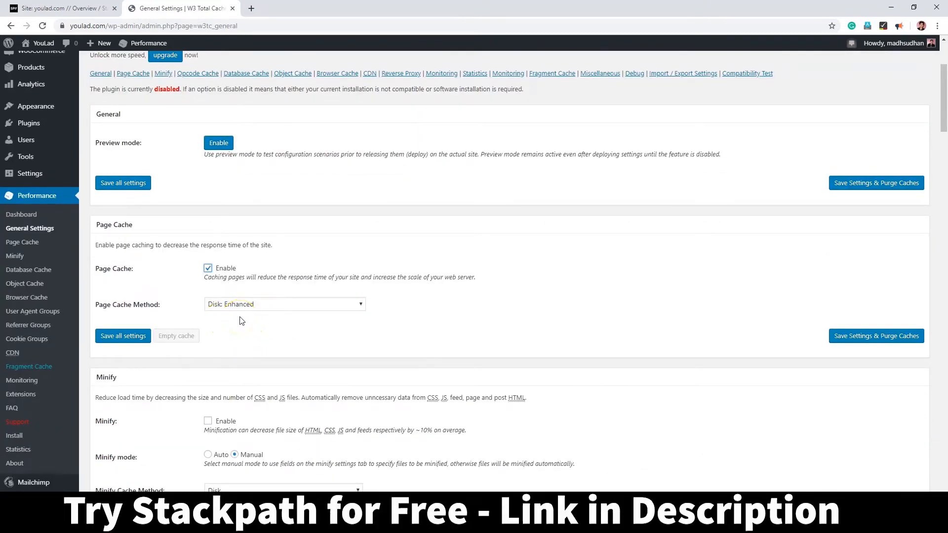
pyautogui.scroll(-1, 247, 326)
pyautogui.scroll(-2, 257, 333)
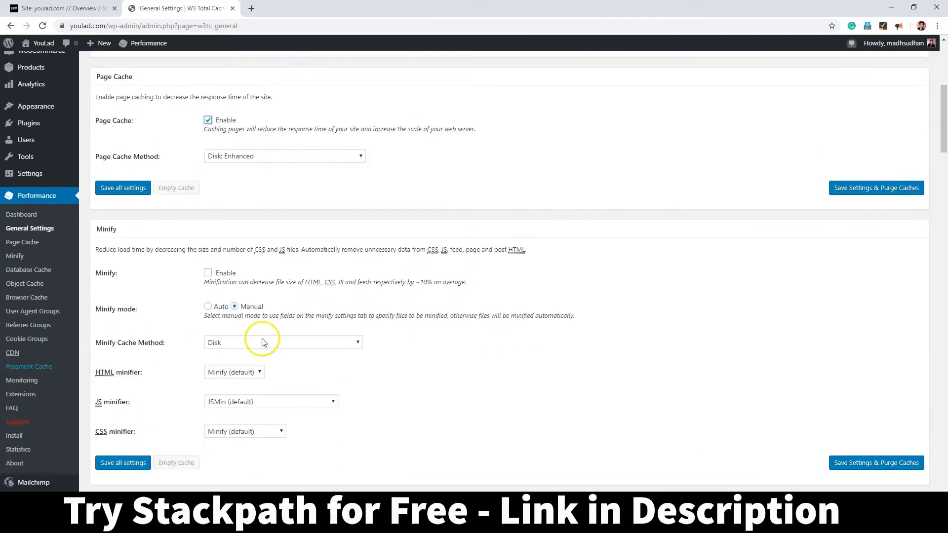
pyautogui.click(208, 274)
pyautogui.scroll(-4, 236, 321)
pyautogui.scroll(-4, 232, 324)
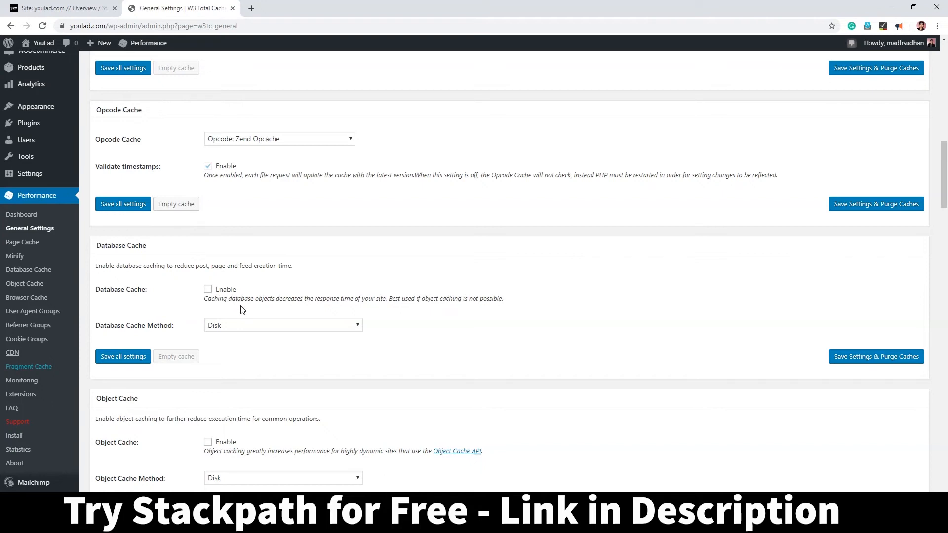
pyautogui.scroll(-2, 242, 310)
# Step: Enable Object Cache with the Disk method, Browser Cache and the CDN, then save all settings
pyautogui.click(208, 343)
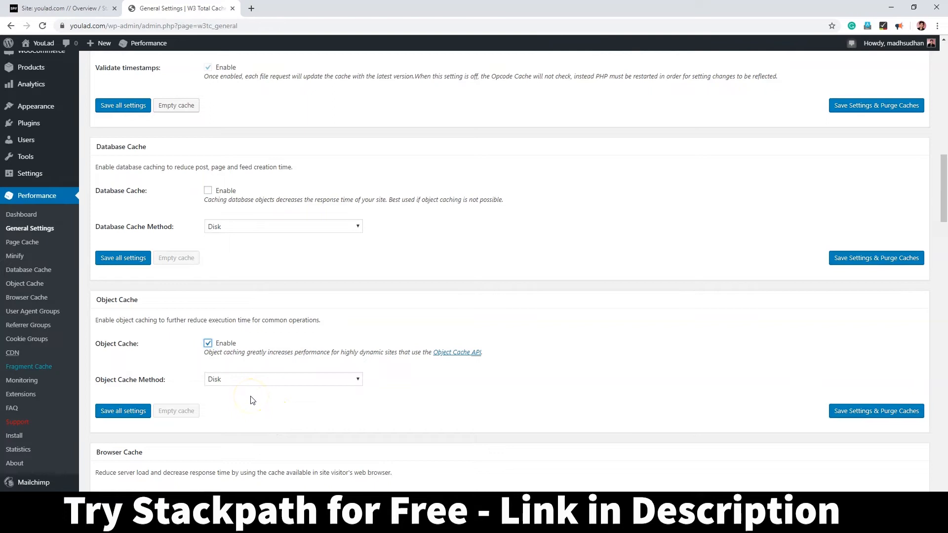
pyautogui.click(237, 382)
pyautogui.click(237, 381)
pyautogui.scroll(-2, 252, 405)
pyautogui.click(208, 397)
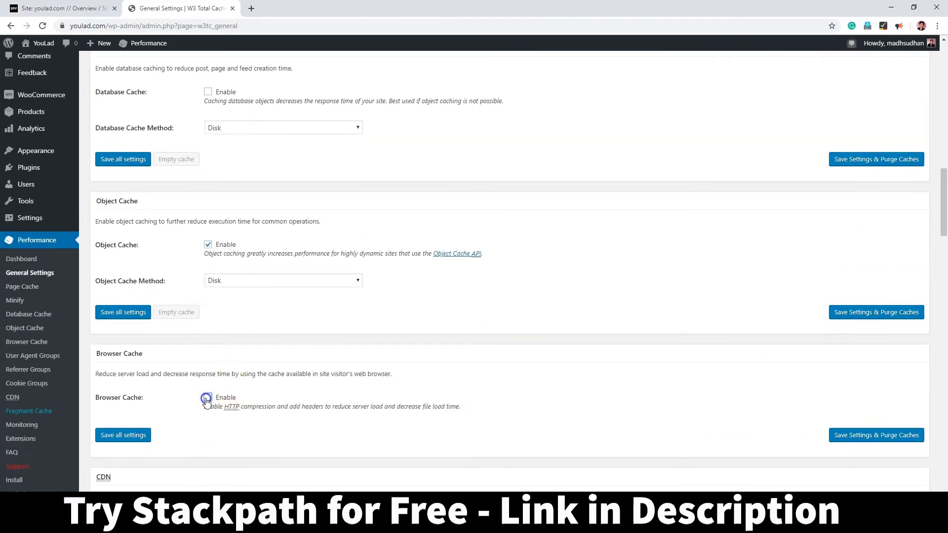
pyautogui.scroll(-3, 259, 398)
pyautogui.click(208, 371)
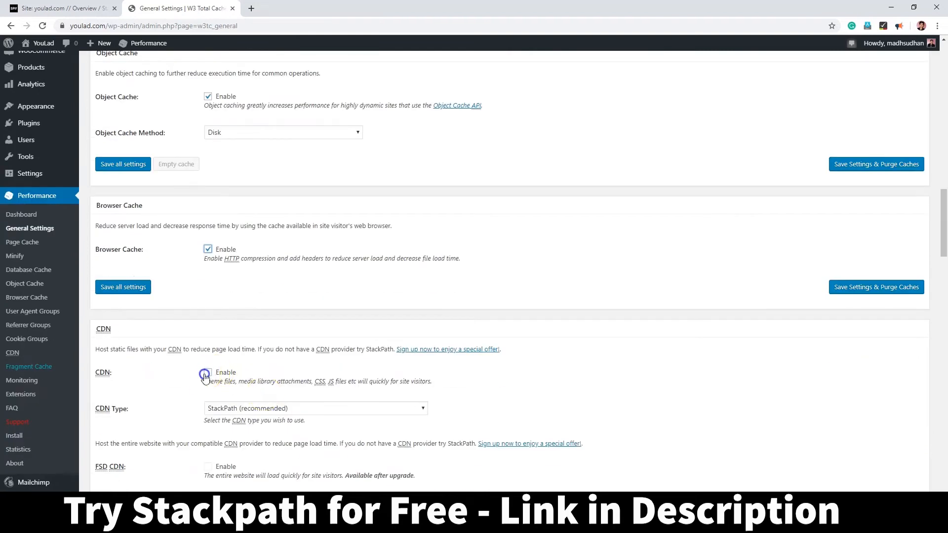
pyautogui.scroll(-1, 258, 378)
pyautogui.scroll(-1, 259, 379)
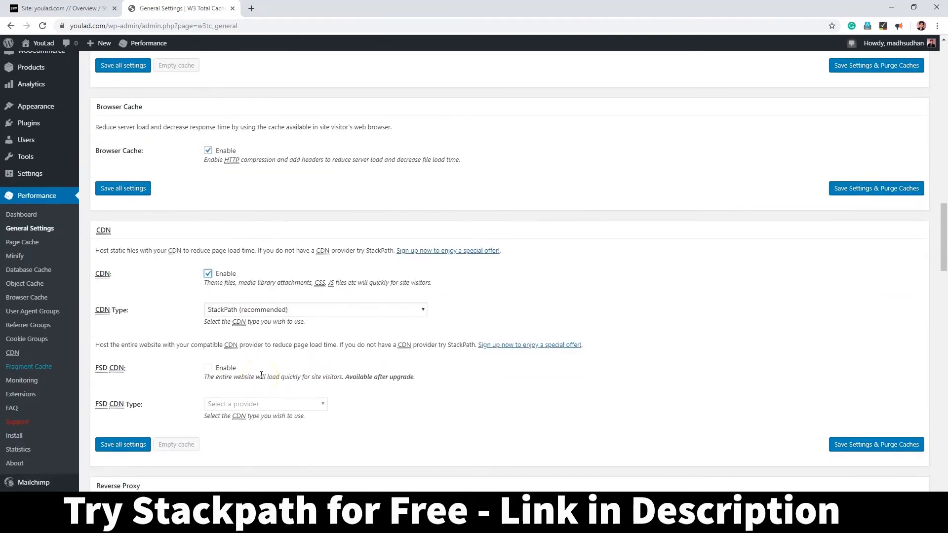
pyautogui.scroll(-1, 261, 375)
pyautogui.click(129, 397)
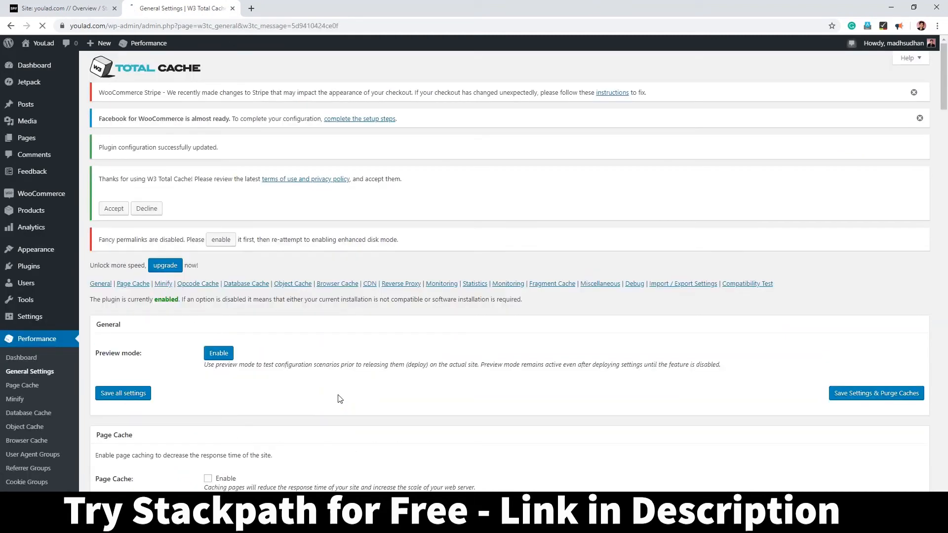
# Step: Save all settings on the Performance > CDN page, then go to Performance > Browser Cache
pyautogui.scroll(-3, 150, 437)
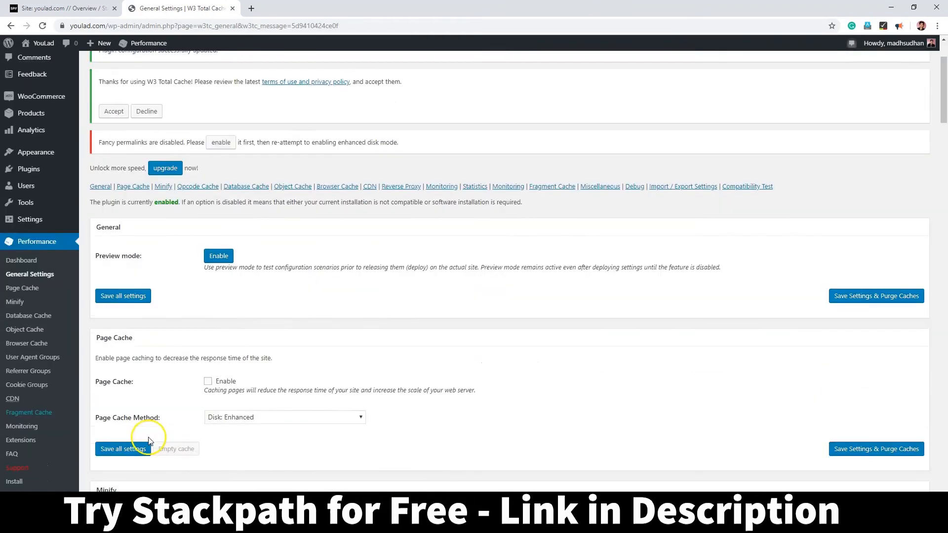
pyautogui.scroll(3, 254, 385)
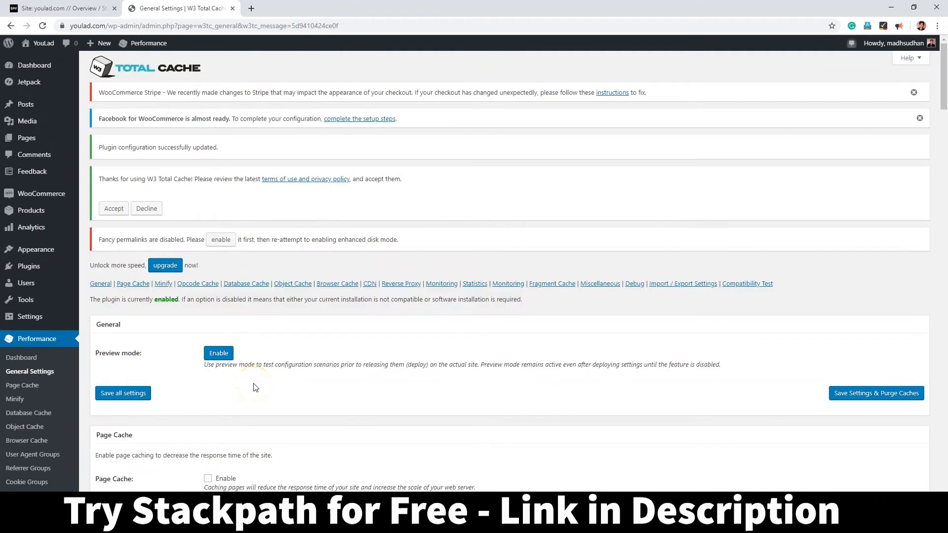
pyautogui.scroll(-2, 254, 387)
pyautogui.click(12, 398)
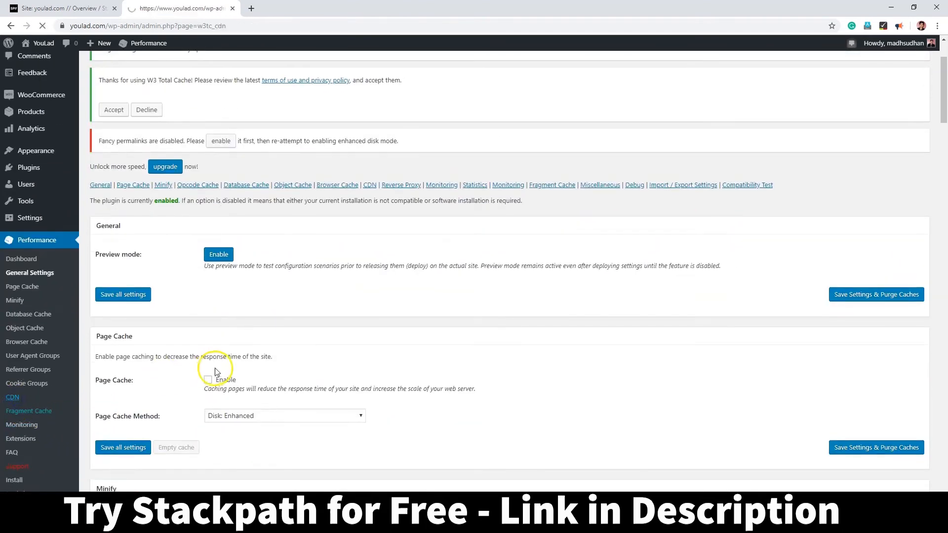
pyautogui.scroll(-6, 260, 362)
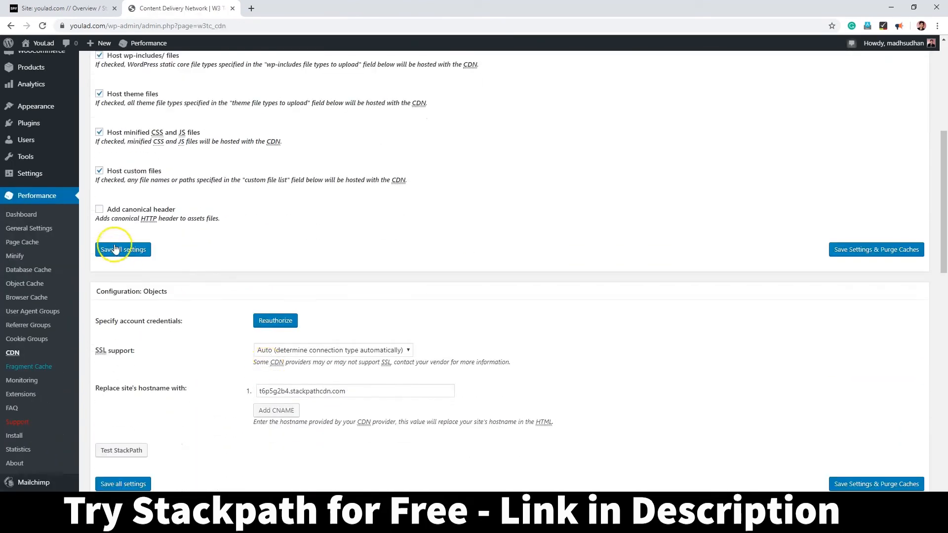
pyautogui.click(189, 263)
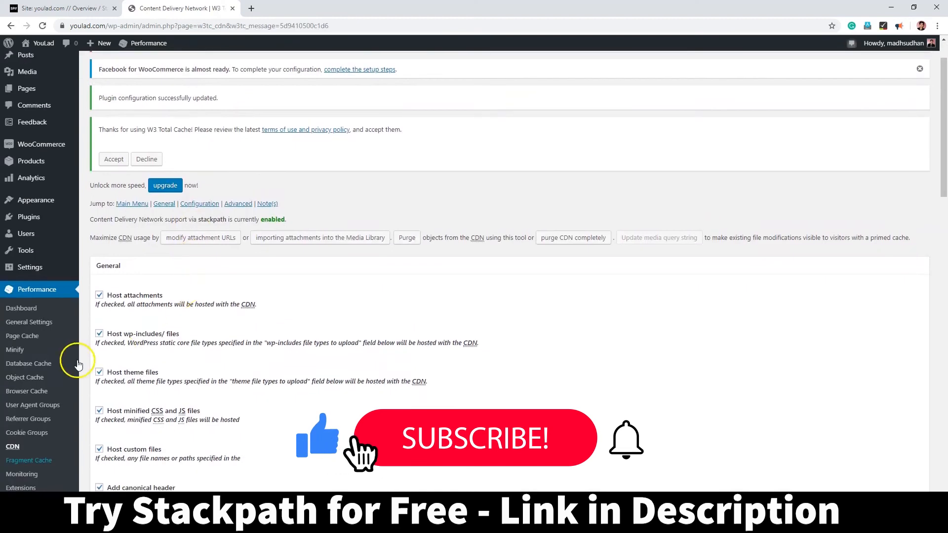
pyautogui.click(39, 364)
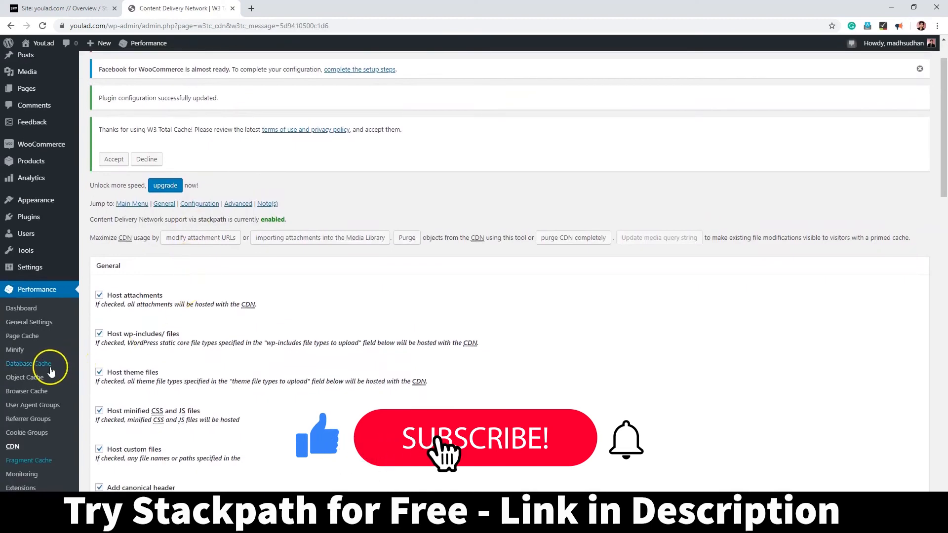
pyautogui.click(27, 441)
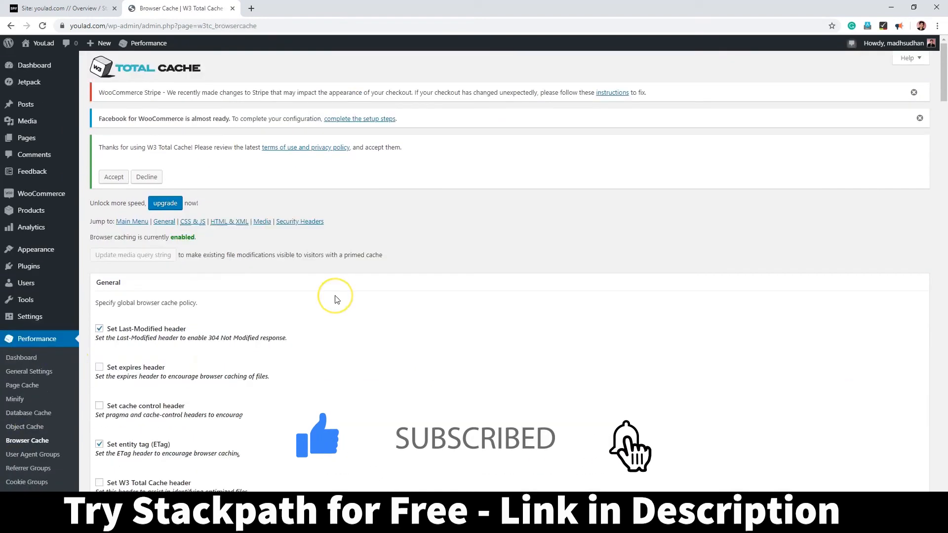
# Step: Check Set expires header, Set cache control header and Set W3 Total Cache header, then Save Settings & Purge Caches
pyautogui.click(99, 367)
pyautogui.scroll(-1, 385, 372)
pyautogui.click(99, 356)
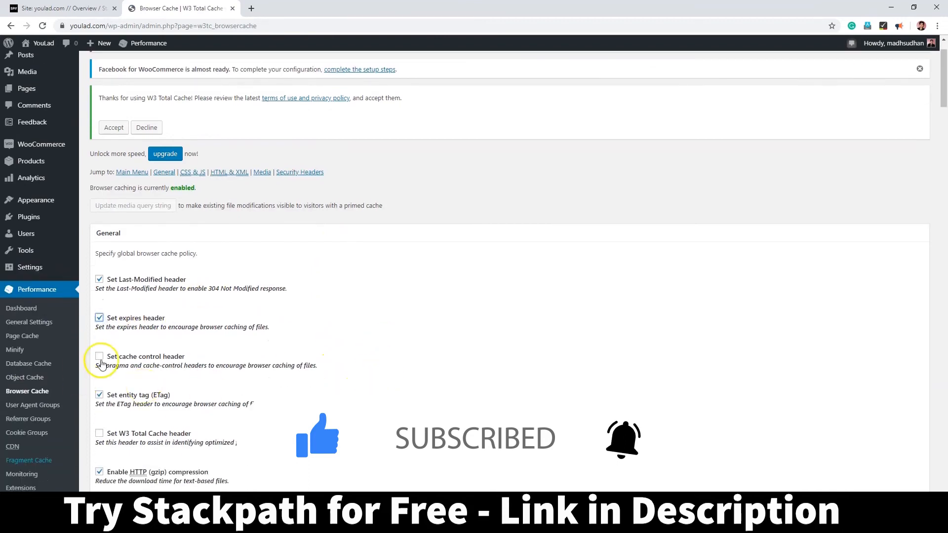
pyautogui.scroll(-1, 350, 380)
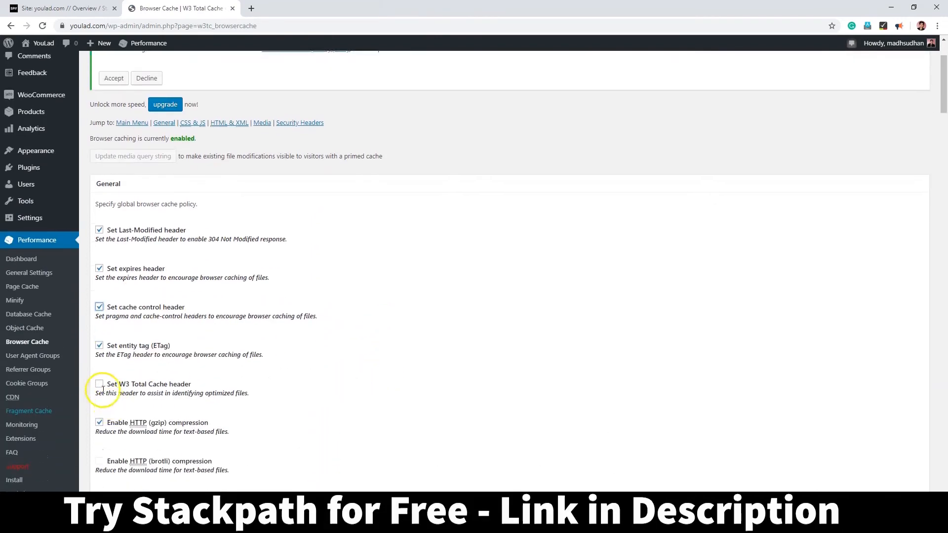
pyautogui.scroll(-1, 99, 385)
pyautogui.click(99, 334)
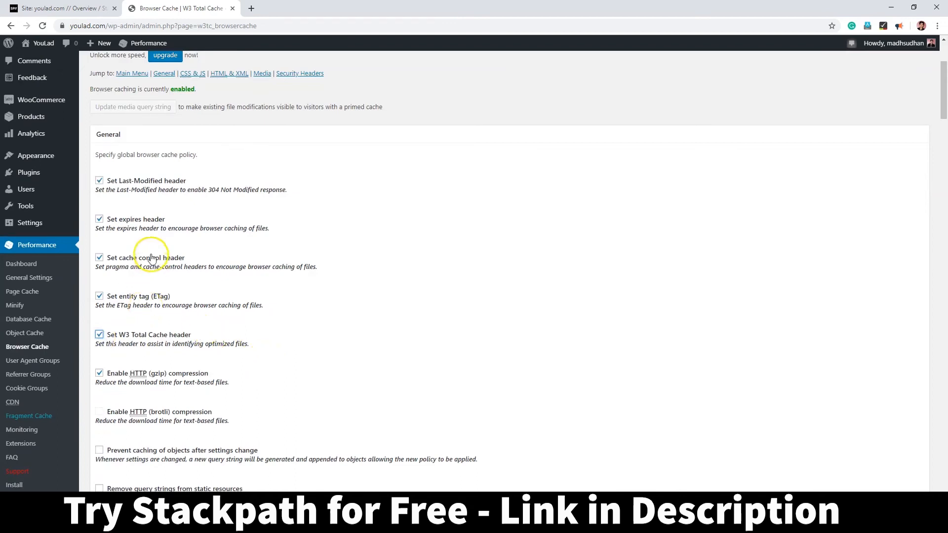
pyautogui.scroll(-5, 447, 298)
pyautogui.scroll(-4, 451, 302)
pyautogui.click(869, 409)
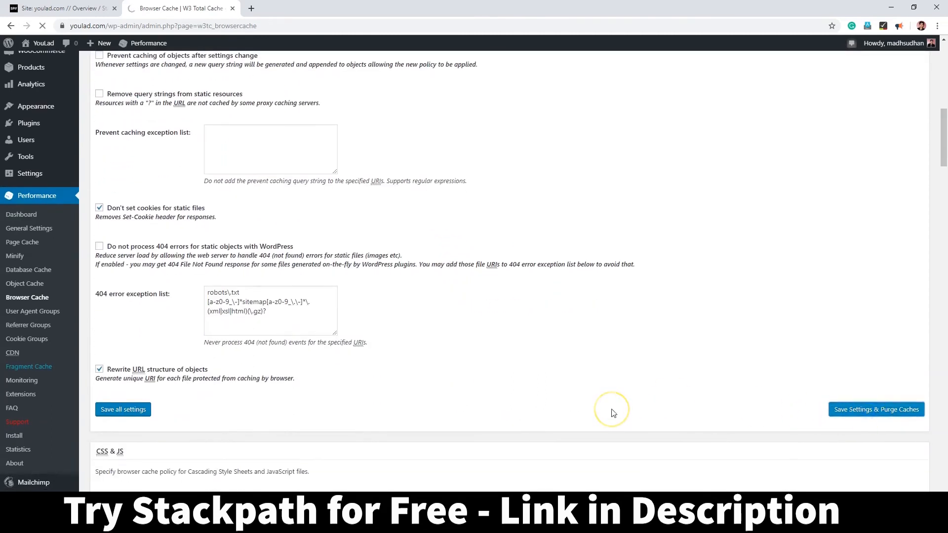